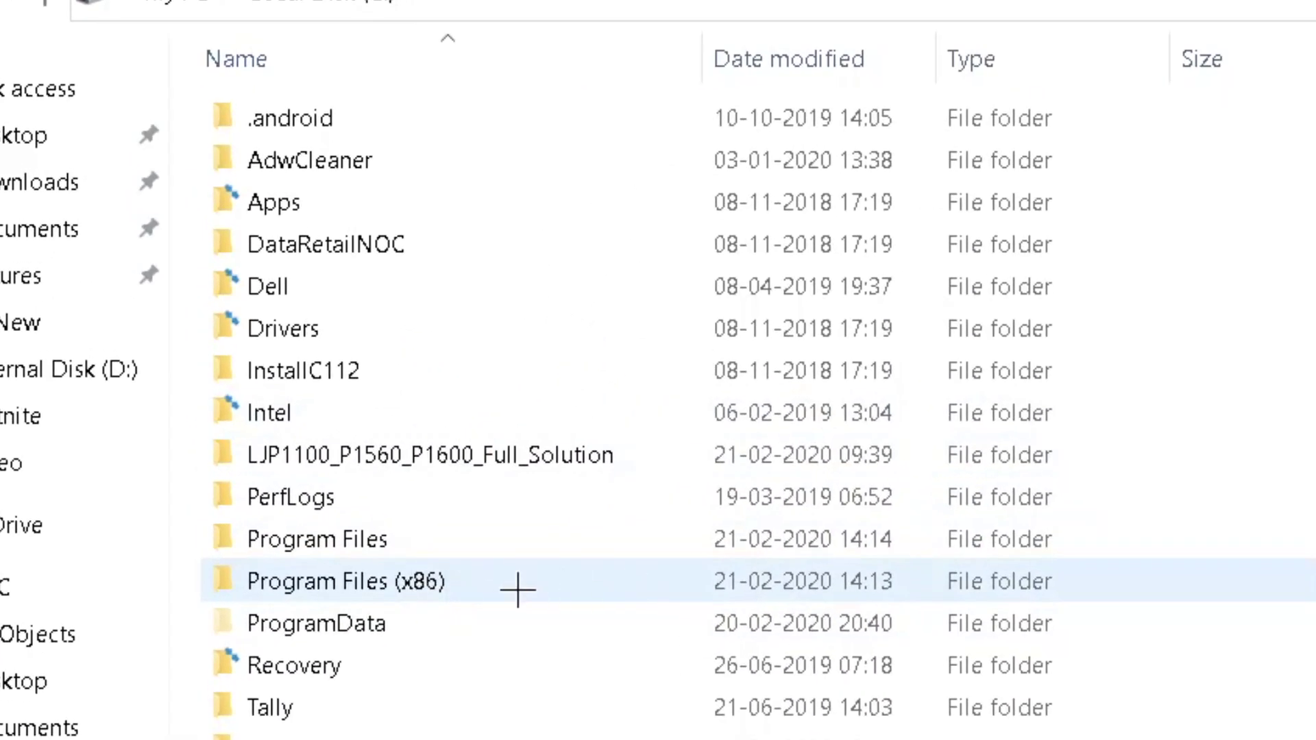
Browse to Program Files (x86)\Epic Games\Launcher\Engine\Binaries\Win64 and select EpicGamesLauncher
{"action": "double_click", "coordinate": [481, 584]}
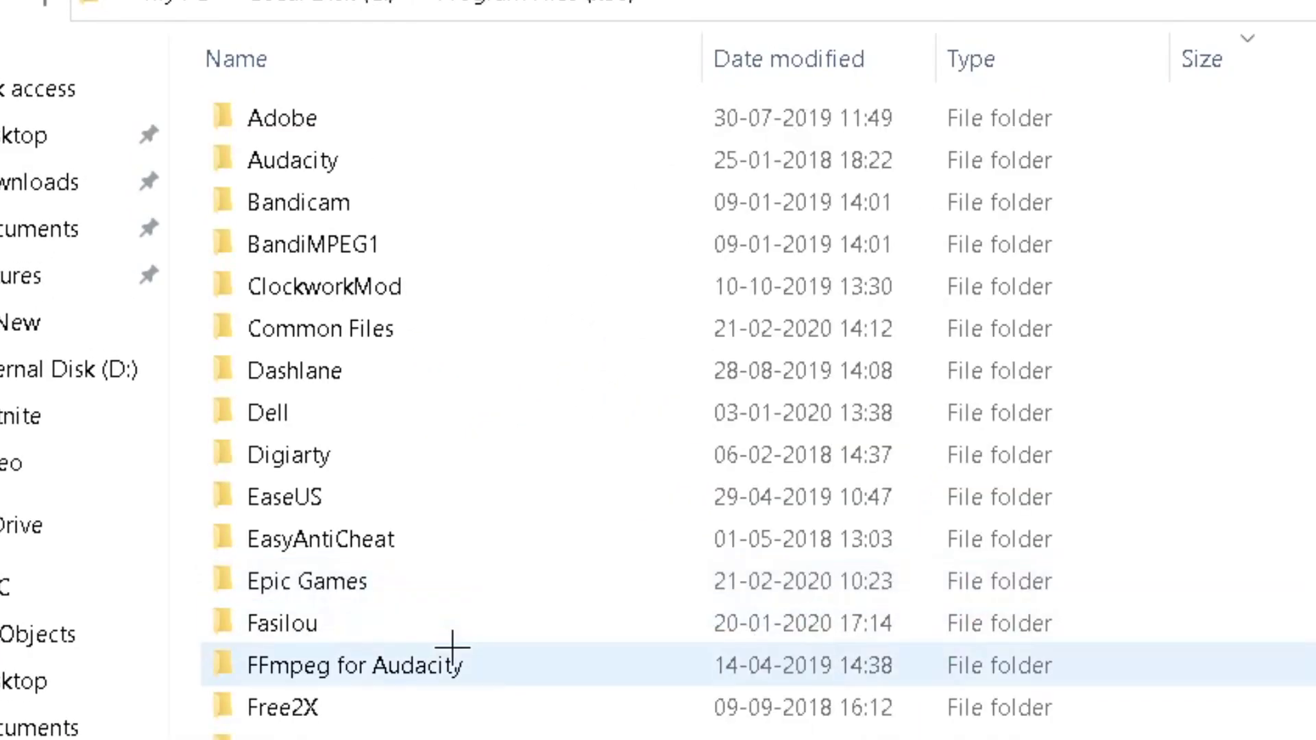
{"action": "double_click", "coordinate": [381, 583]}
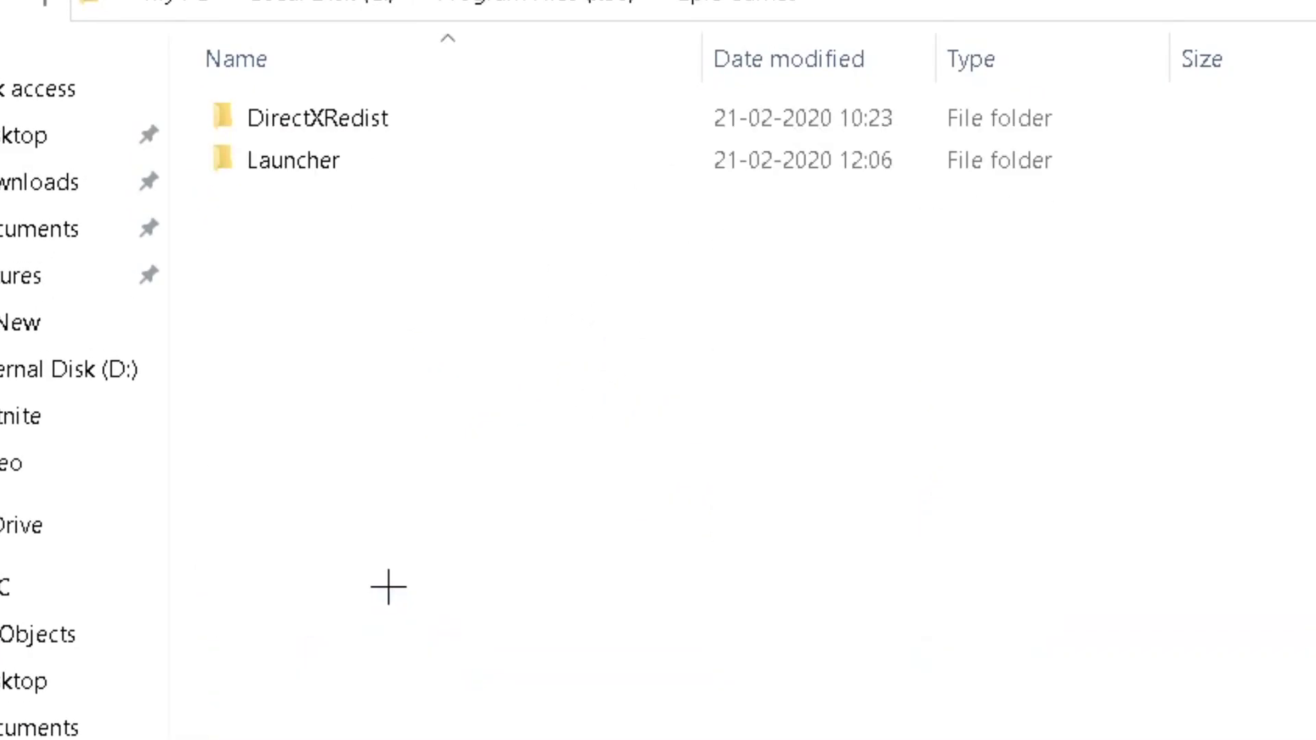
{"action": "double_click", "coordinate": [339, 174]}
{"action": "double_click", "coordinate": [367, 124]}
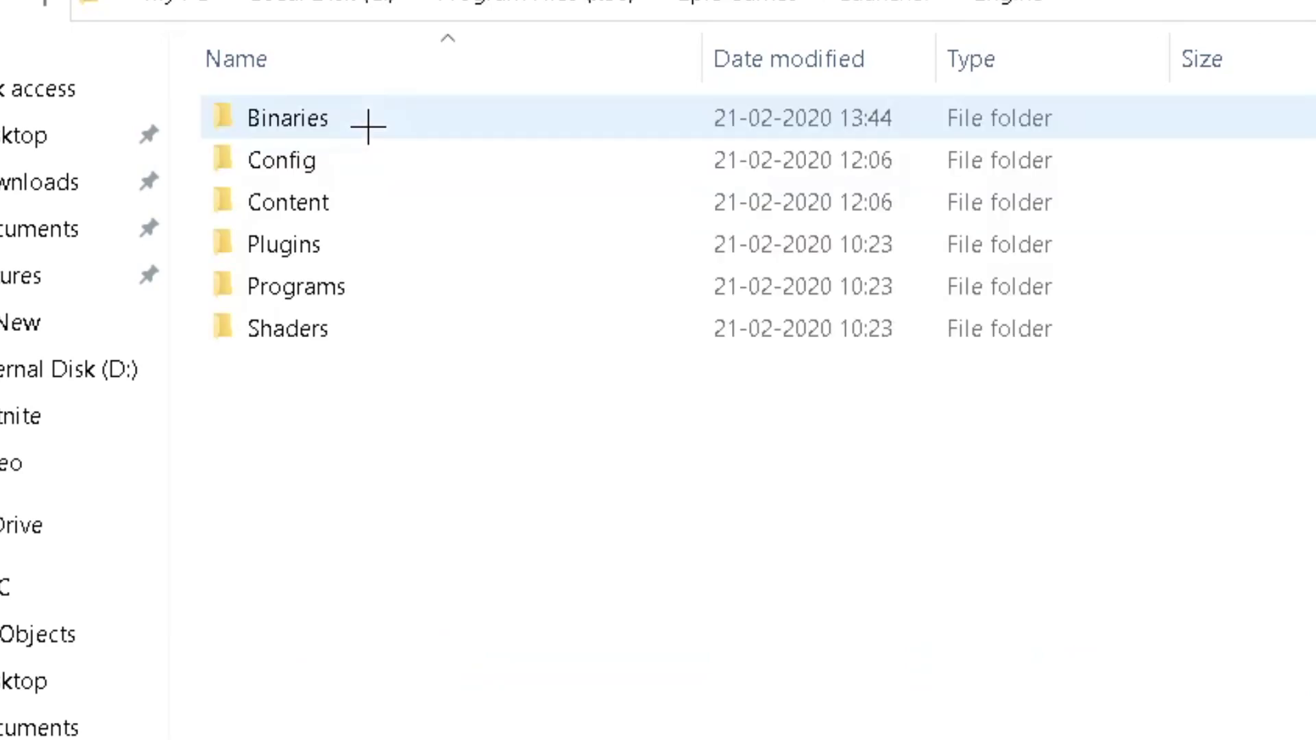
{"action": "double_click", "coordinate": [381, 120]}
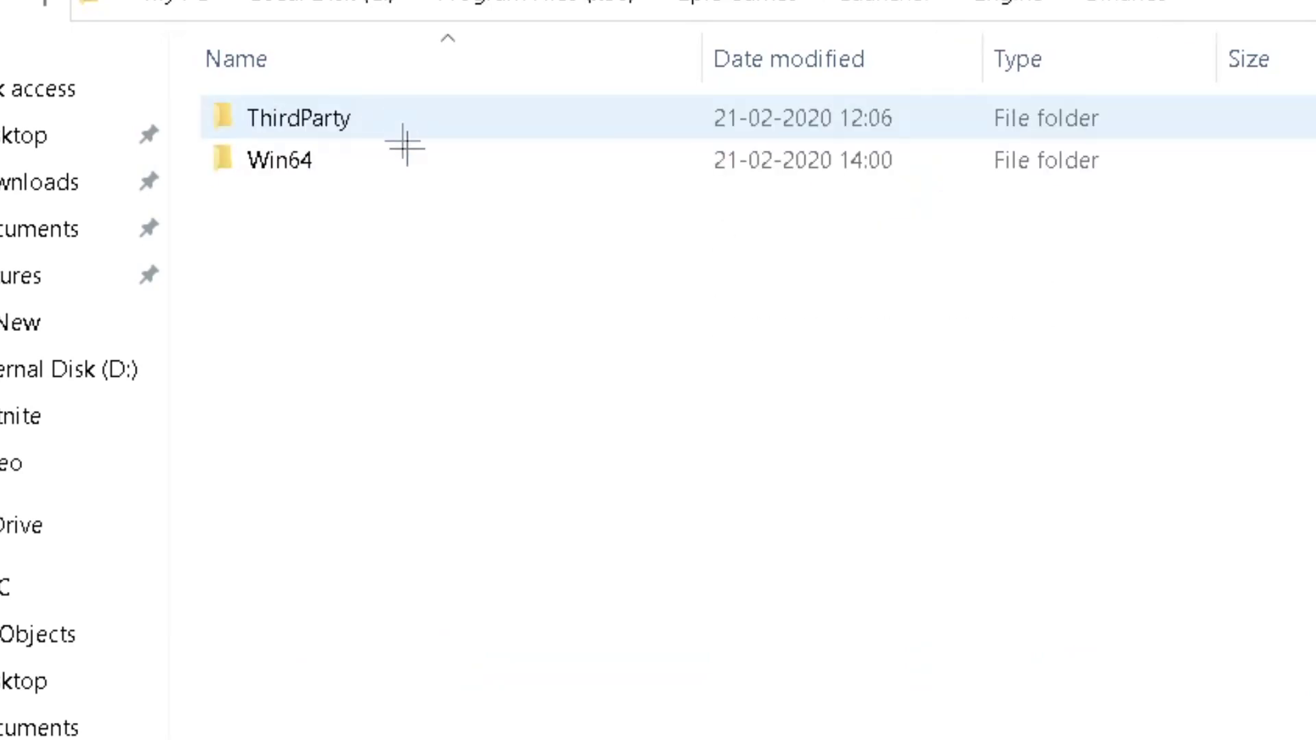
{"action": "double_click", "coordinate": [347, 171]}
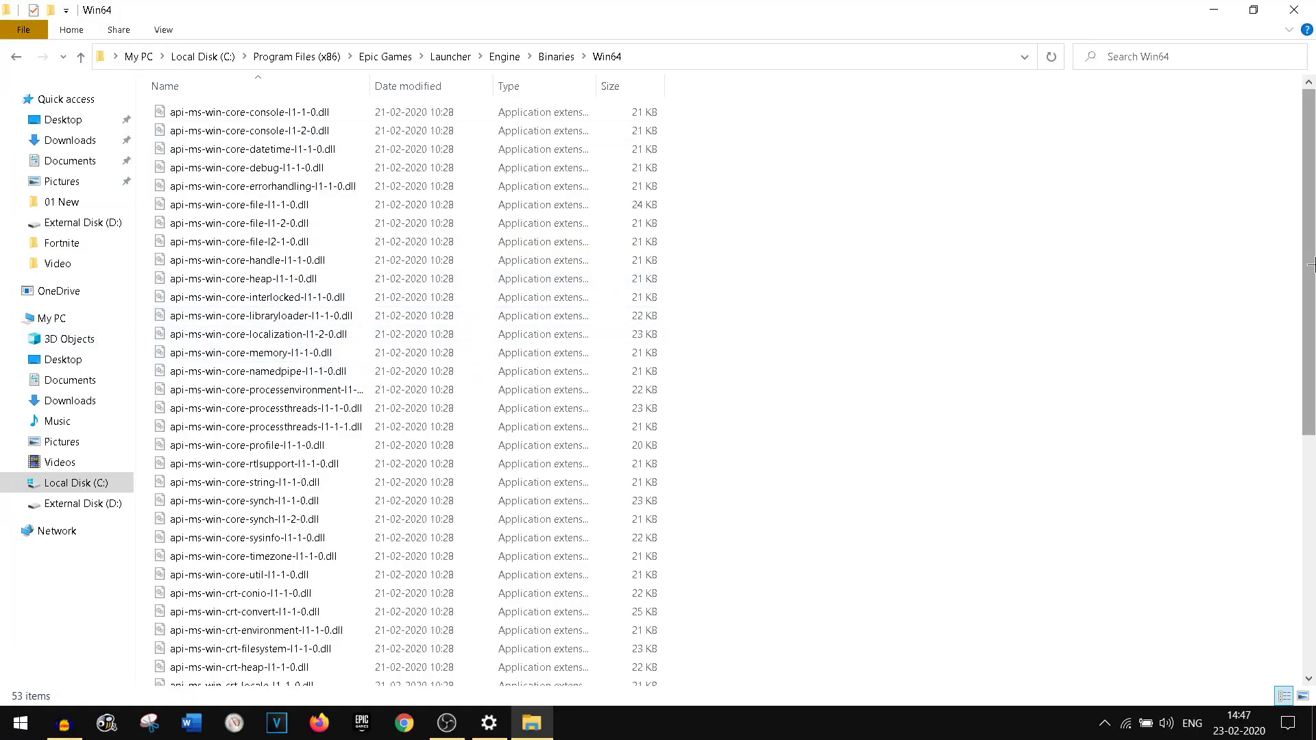
{"action": "left_click_drag", "start_coordinate": [1311, 229], "coordinate": [1278, 576]}
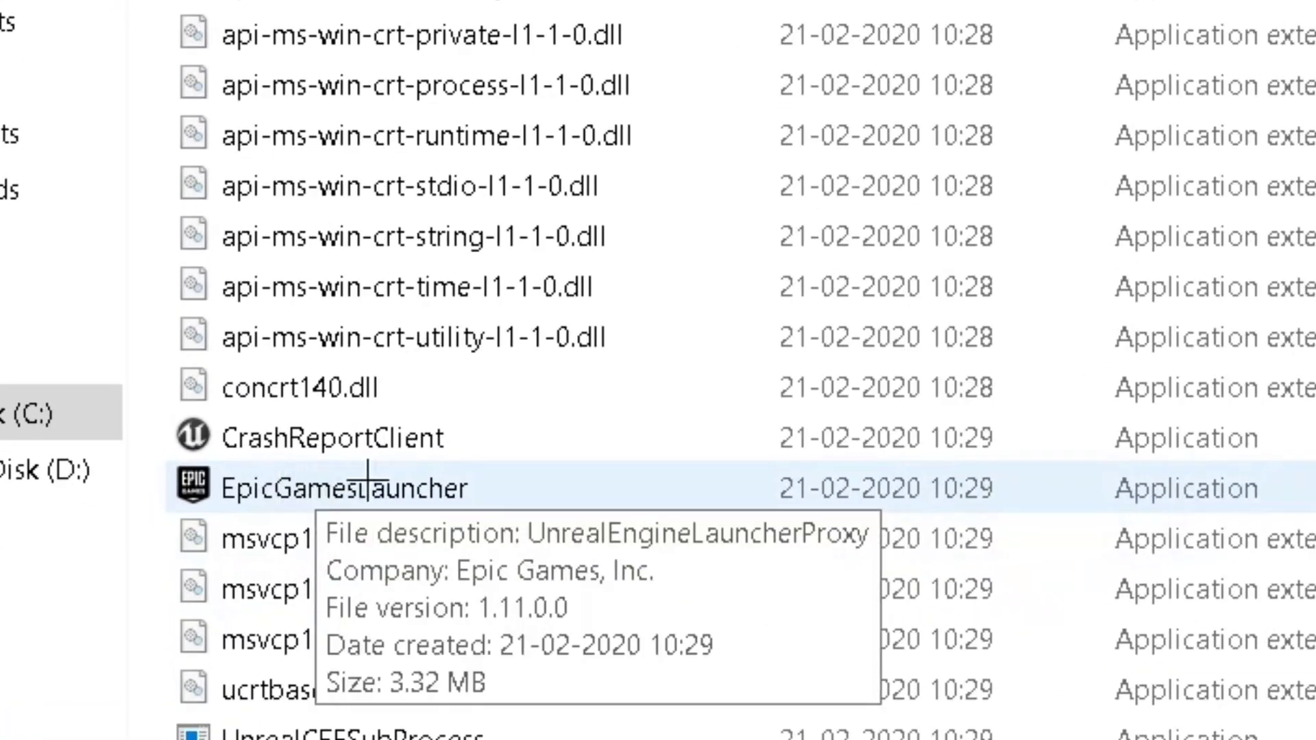
{"action": "left_click", "coordinate": [216, 507]}
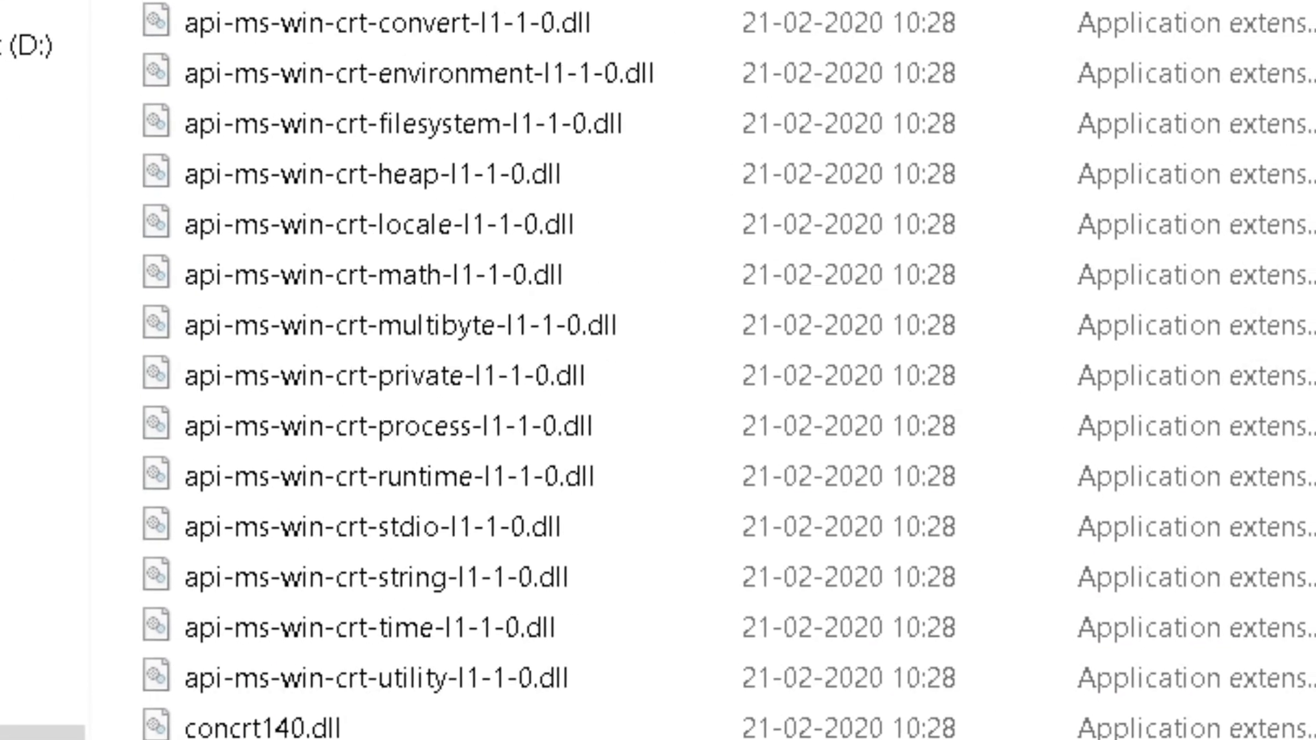
Run EpicGamesLauncher with Open from its context menu, then go back up to Binaries
{"action": "right_click", "coordinate": [364, 489]}
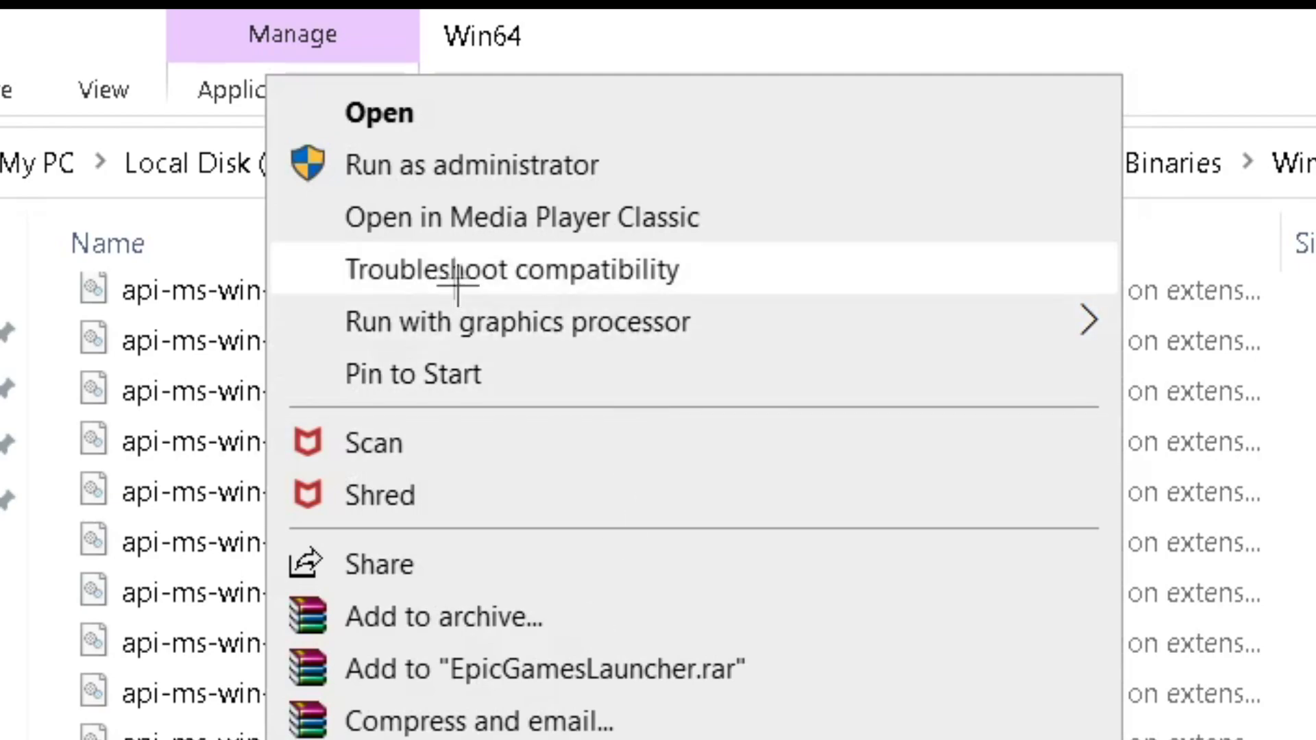
{"action": "left_click", "coordinate": [447, 124]}
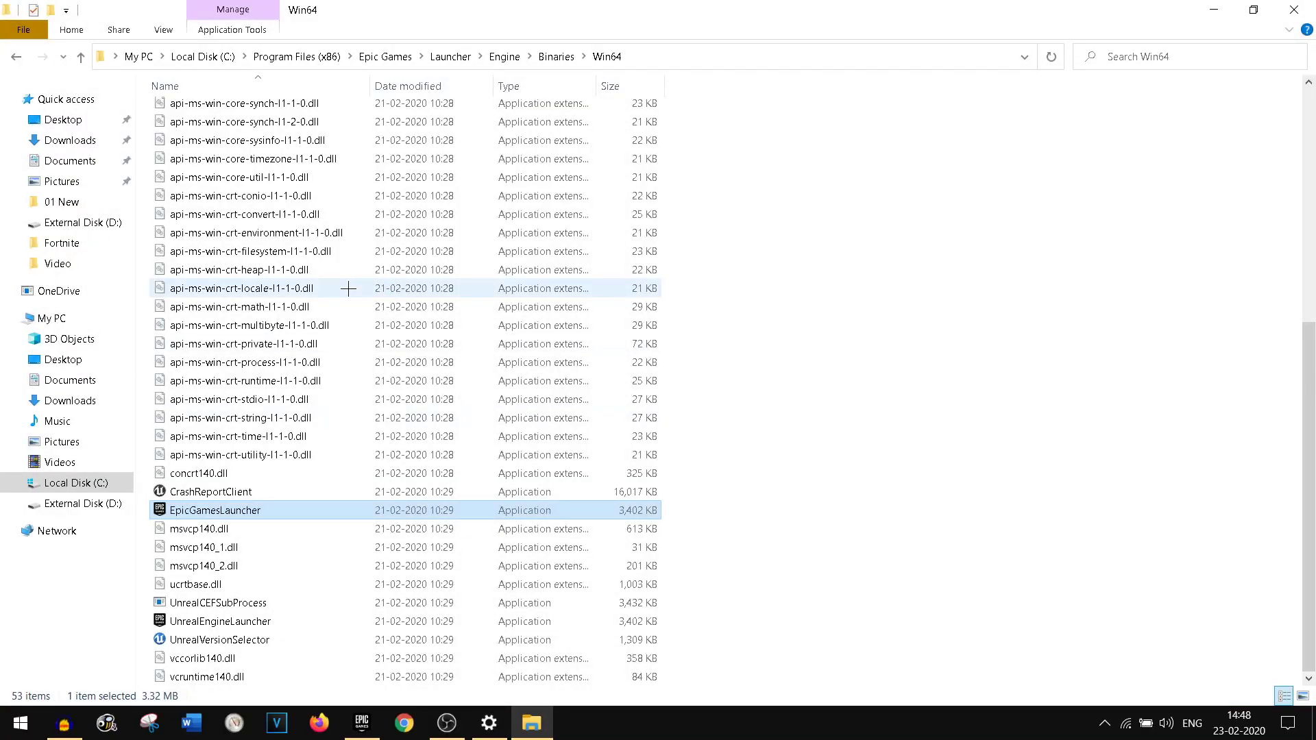
{"action": "key", "text": "alt+Up"}
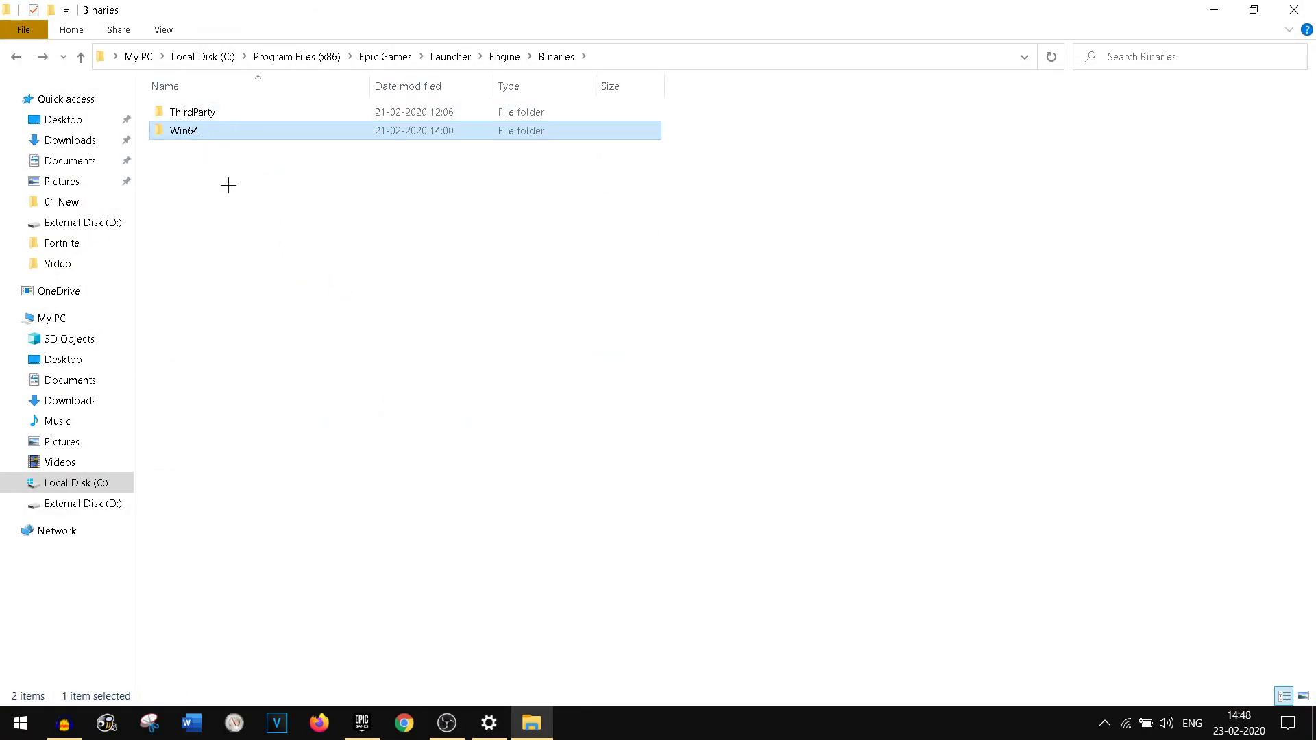